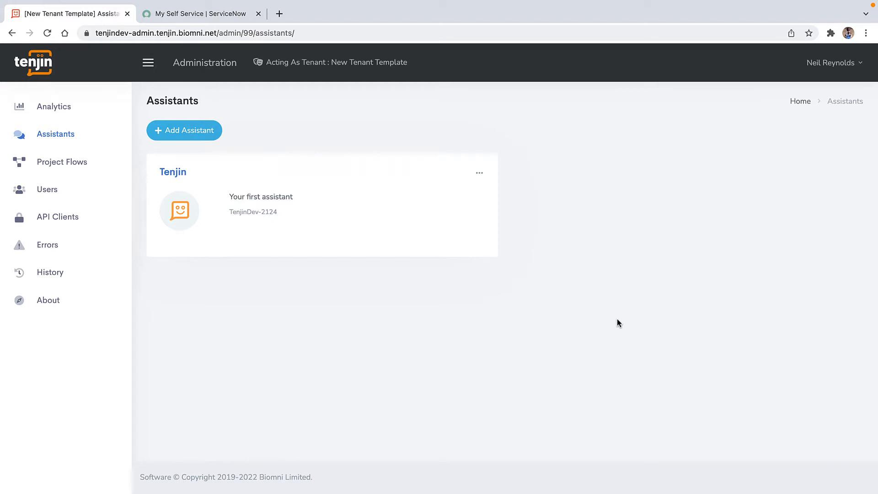
Open the Tenjin assistant's ServiceNow skill and test its connection
{"action": "left_click", "coordinate": [173, 178]}
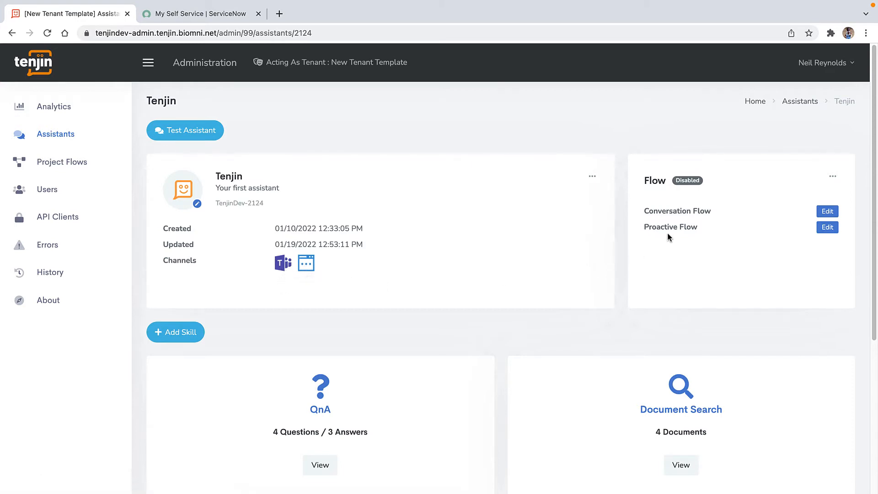
{"action": "scroll", "coordinate": [668, 250], "scroll_direction": "down", "scroll_amount": 5}
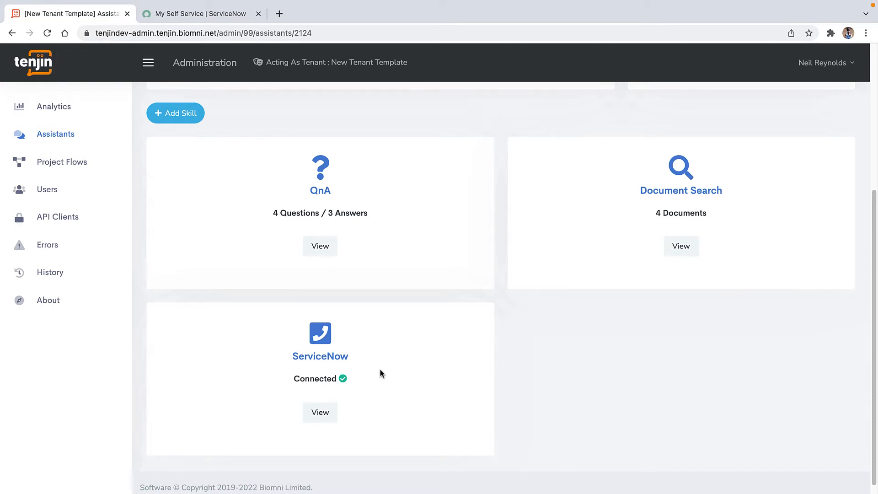
{"action": "left_click", "coordinate": [322, 417]}
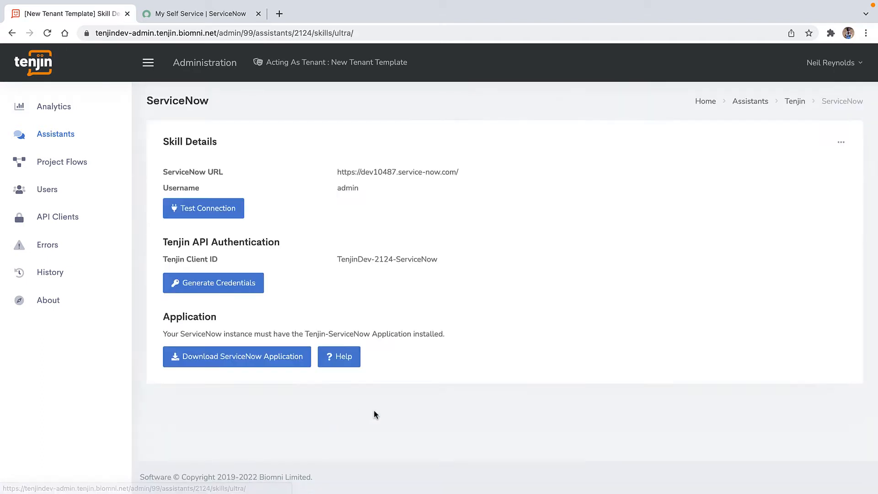
{"action": "left_click", "coordinate": [209, 209]}
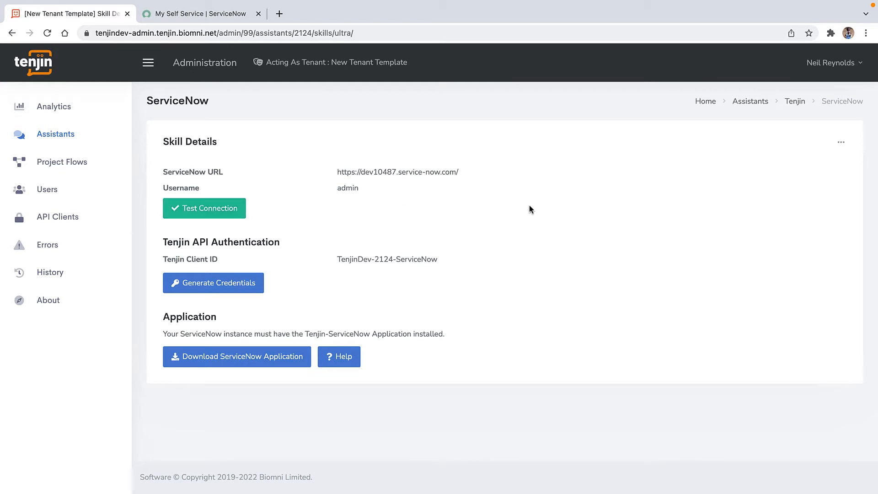
Return to the Tenjin assistant's overview and check its assistant ID
{"action": "left_click", "coordinate": [794, 101]}
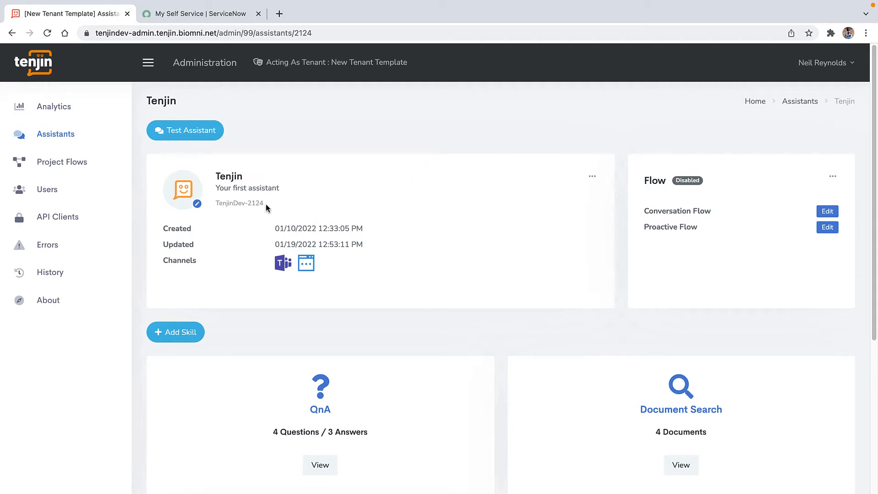
{"action": "left_click_drag", "start_coordinate": [265, 204], "coordinate": [220, 206]}
{"action": "left_click", "coordinate": [402, 206]}
Switch to ServiceNow, find the Tenjin assistants with the filter "tenjin" and open the TenjinDev-2124 record
{"action": "left_click", "coordinate": [191, 16]}
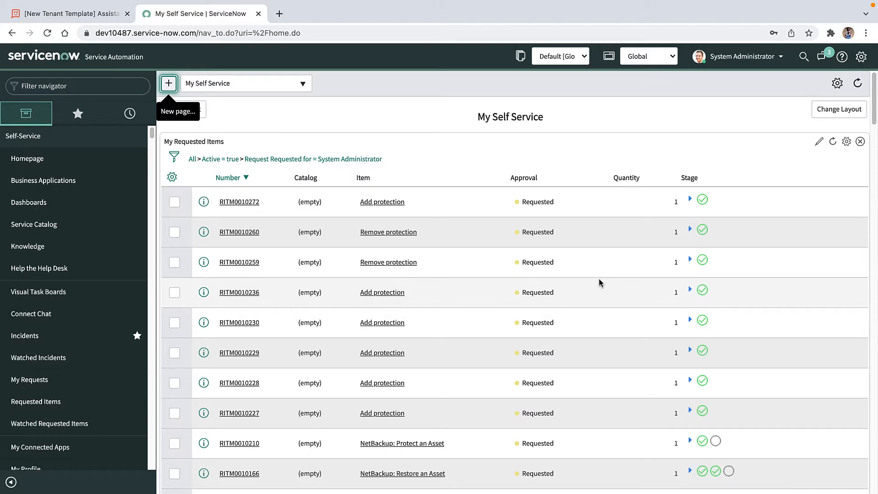
{"action": "left_click", "coordinate": [76, 85]}
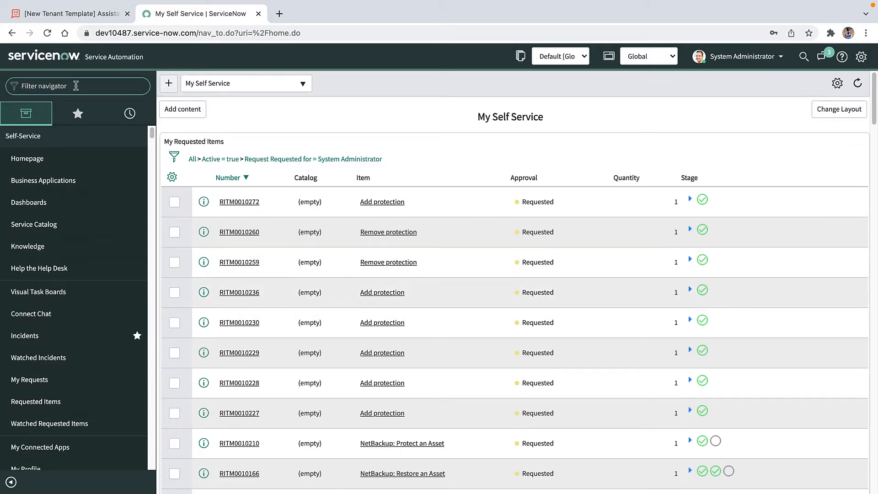
{"action": "type", "text": "tenjin"}
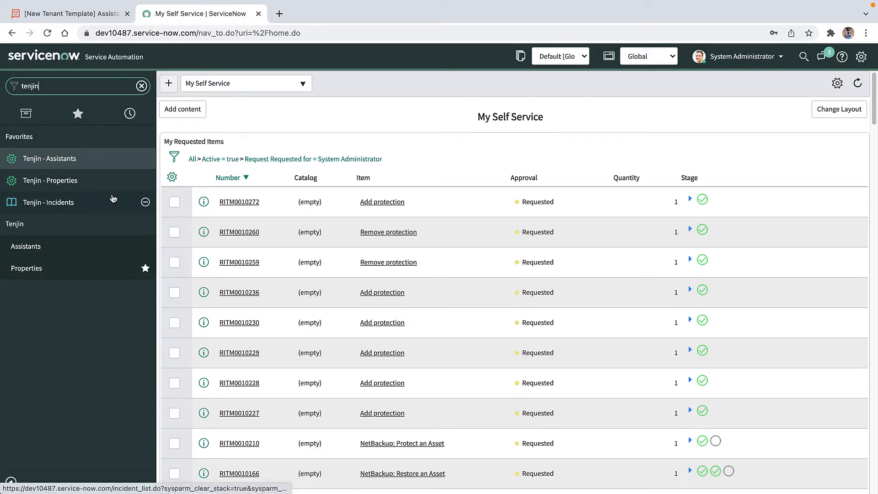
{"action": "left_click", "coordinate": [56, 159]}
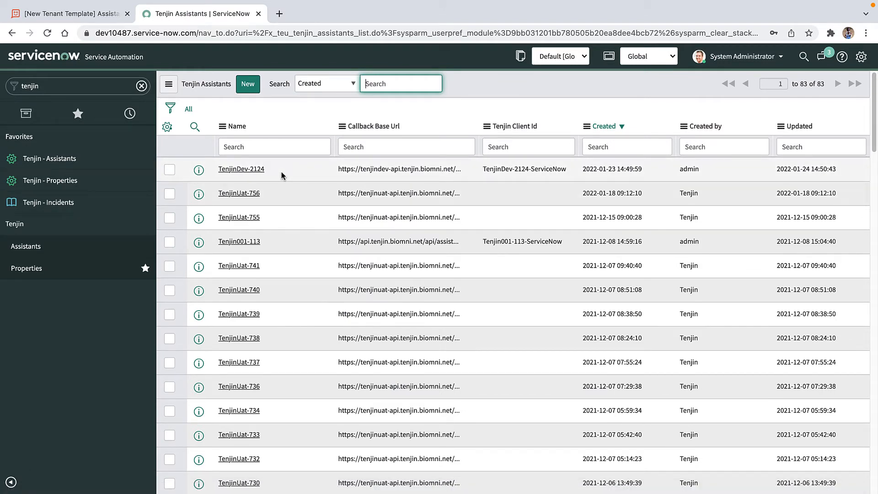
{"action": "left_click", "coordinate": [280, 147]}
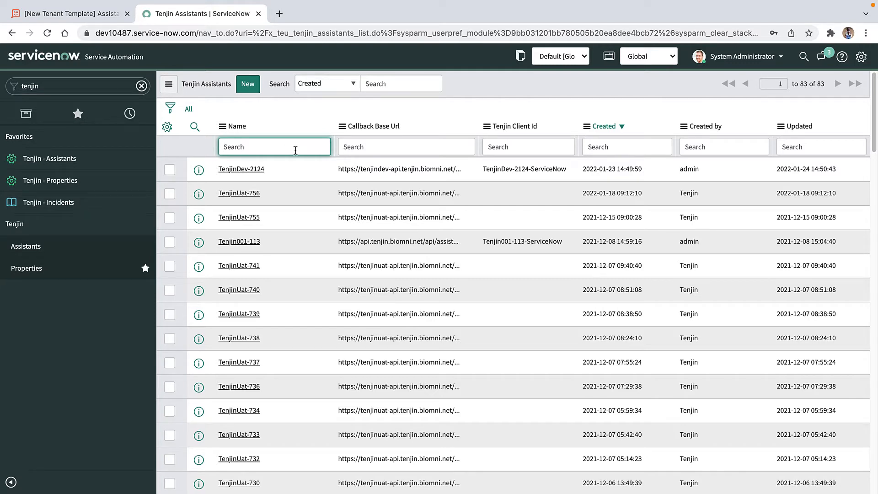
{"action": "left_click", "coordinate": [237, 171]}
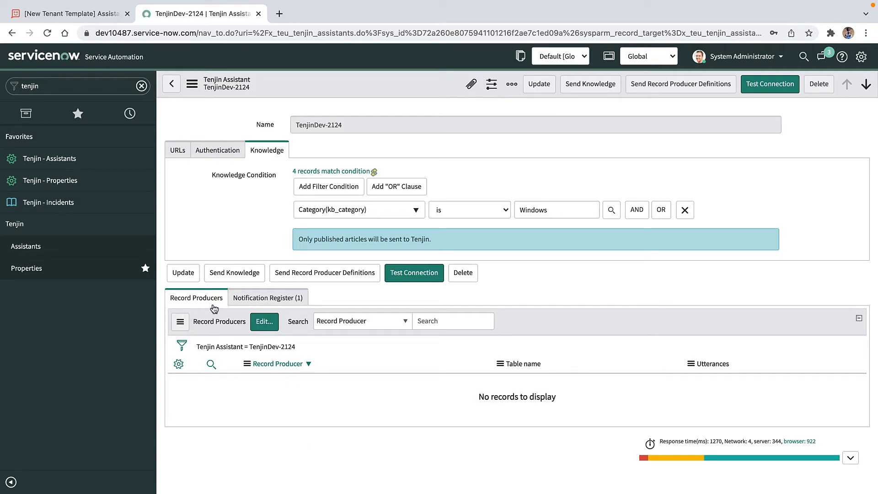
Add the Report Outage and Server Reboot record producers to the TenjinDev-2124 assistant and send the record producer definitions
{"action": "left_click", "coordinate": [264, 322]}
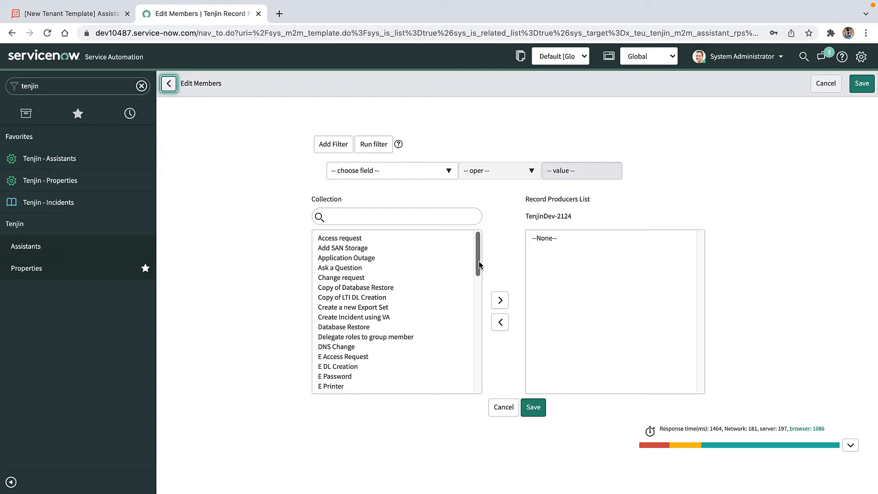
{"action": "left_click_drag", "start_coordinate": [479, 264], "coordinate": [479, 357]}
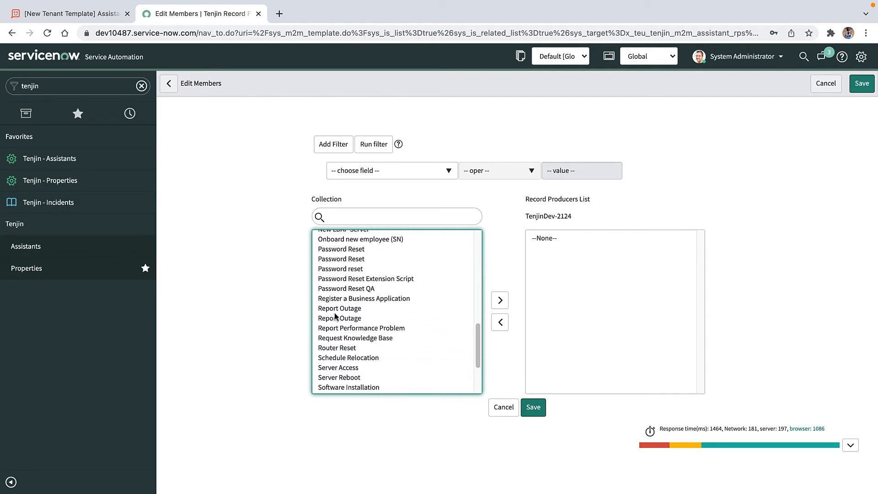
{"action": "left_click", "coordinate": [337, 309]}
{"action": "left_click", "coordinate": [497, 301]}
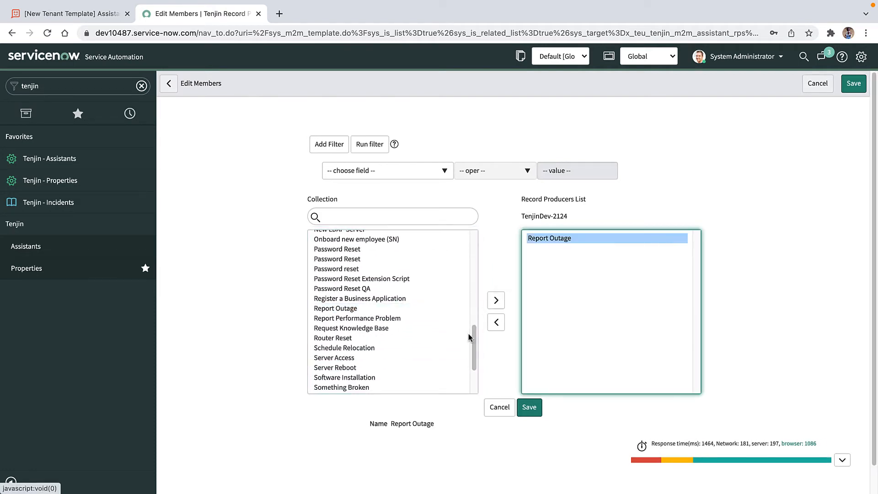
{"action": "left_click", "coordinate": [342, 370]}
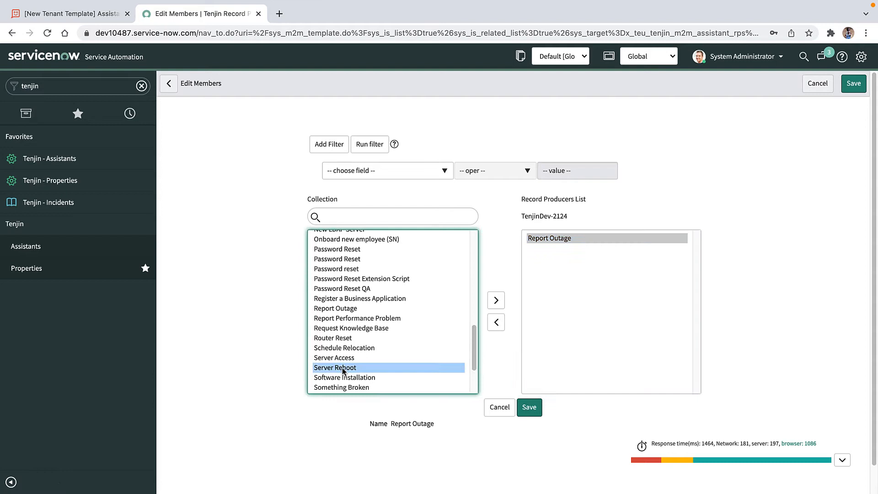
{"action": "left_click", "coordinate": [496, 300]}
{"action": "left_click", "coordinate": [529, 408]}
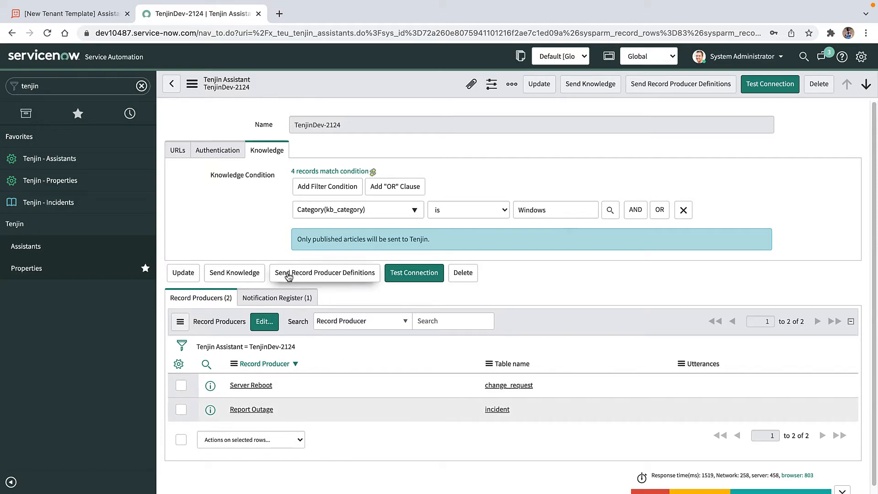
{"action": "left_click", "coordinate": [338, 274]}
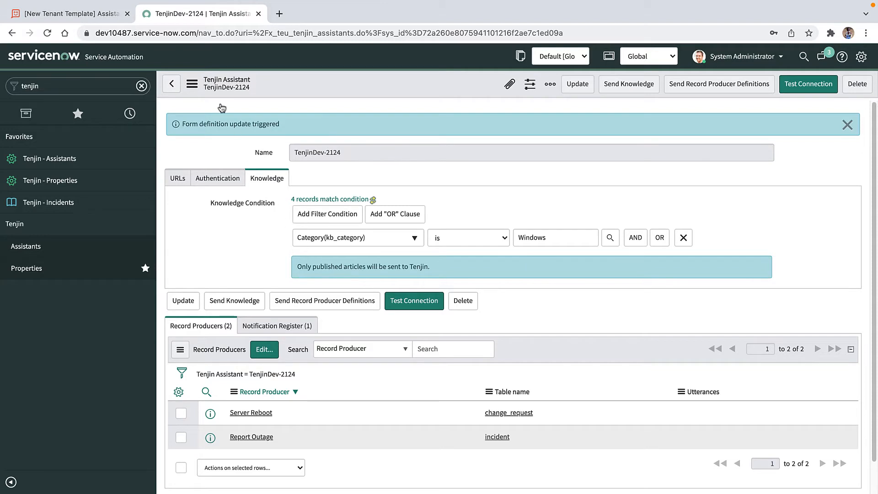
Switch back to Tenjin administration and examine the forms listed under the assistant's ServiceNow skill
{"action": "left_click", "coordinate": [72, 17]}
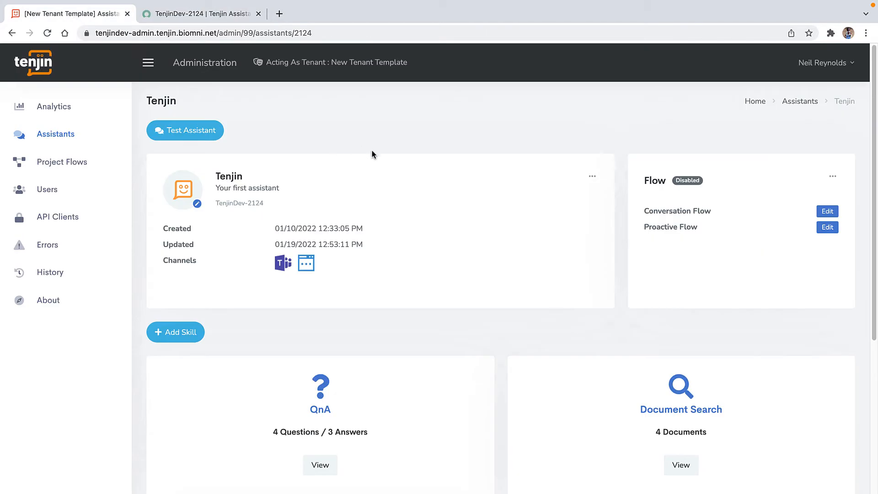
{"action": "scroll", "coordinate": [414, 229], "scroll_direction": "down", "scroll_amount": 5}
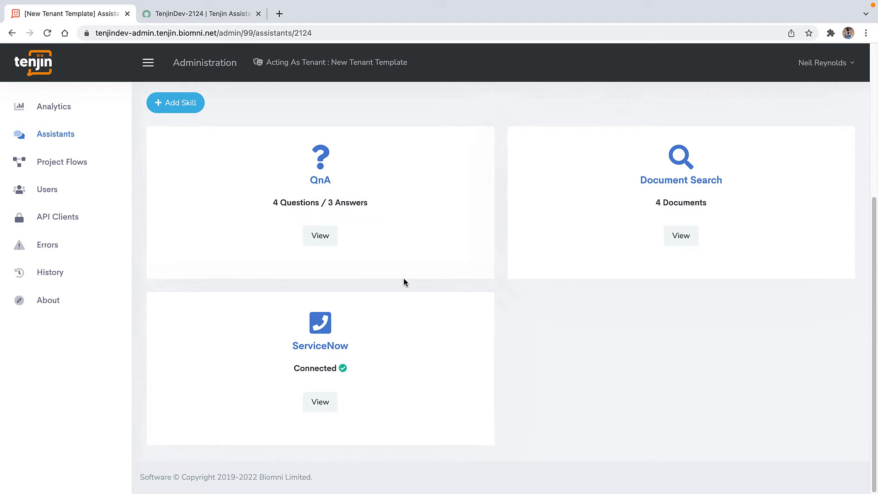
{"action": "left_click", "coordinate": [322, 402]}
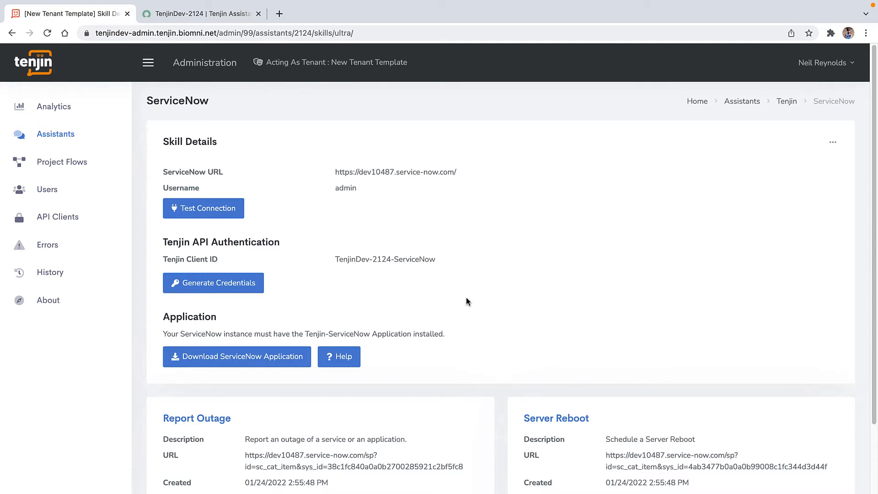
{"action": "scroll", "coordinate": [471, 295], "scroll_direction": "down", "scroll_amount": 3}
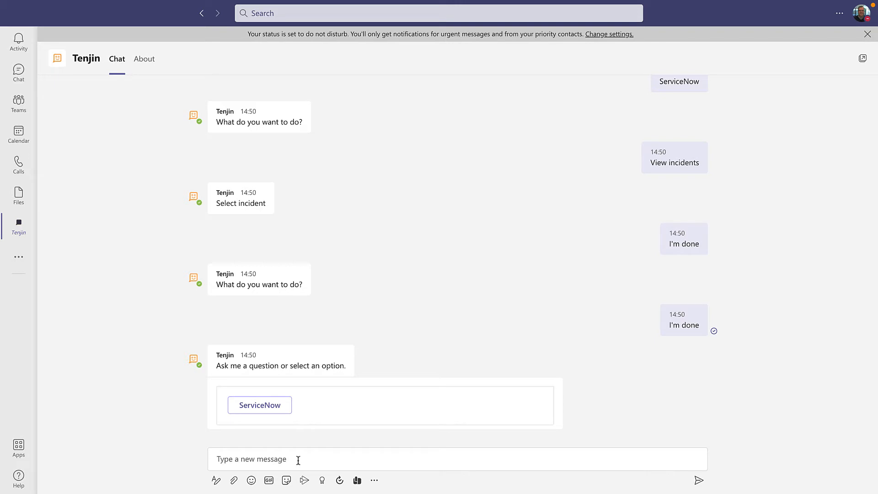
In the Tenjin chat in Microsoft Teams, start raising a ServiceNow Report Outage form
{"action": "left_click", "coordinate": [264, 408]}
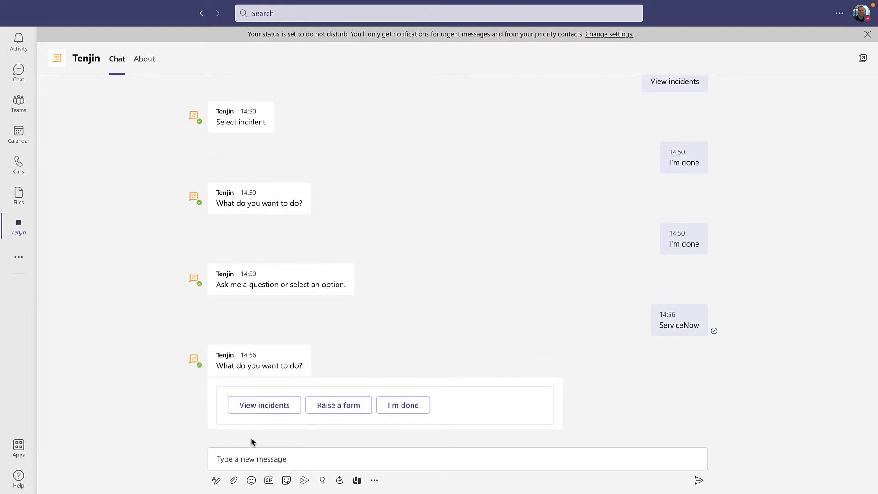
{"action": "left_click", "coordinate": [344, 411]}
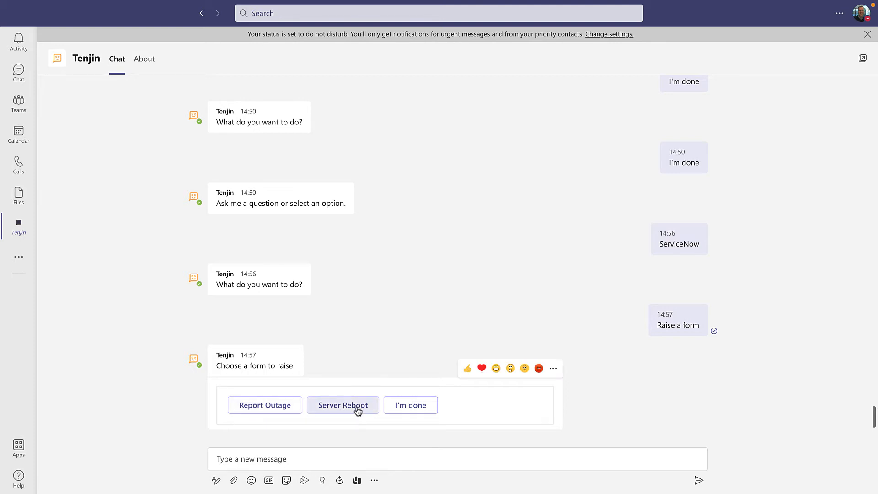
{"action": "left_click", "coordinate": [271, 407]}
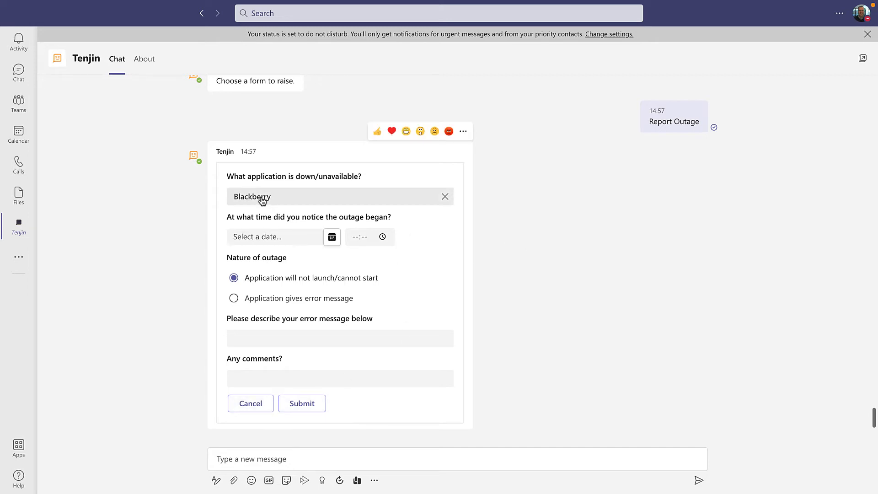
Set the unavailable application to Email and the outage start to 23 Jan 2022 at 17:00
{"action": "left_click", "coordinate": [347, 201]}
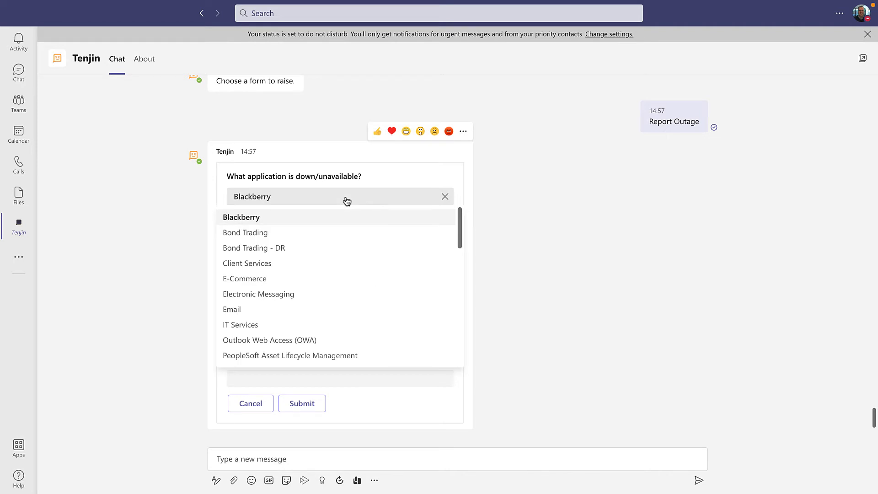
{"action": "left_click", "coordinate": [239, 311]}
{"action": "left_click", "coordinate": [332, 242]}
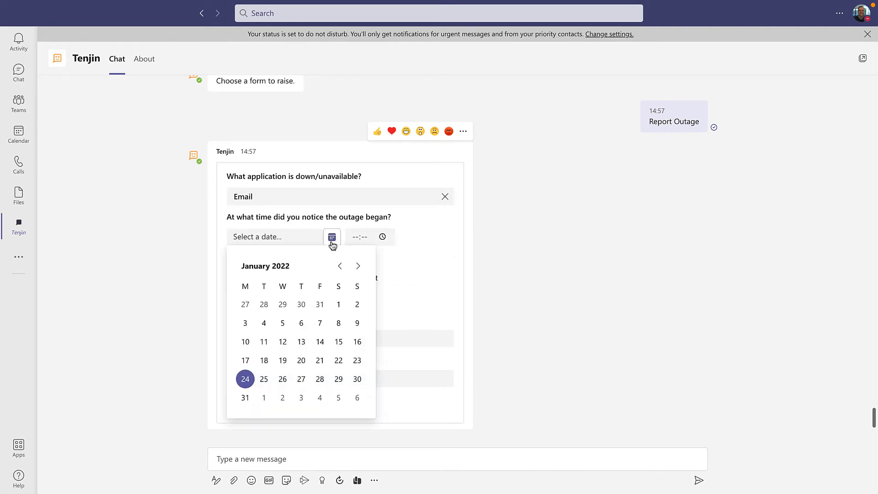
{"action": "left_click", "coordinate": [301, 379]}
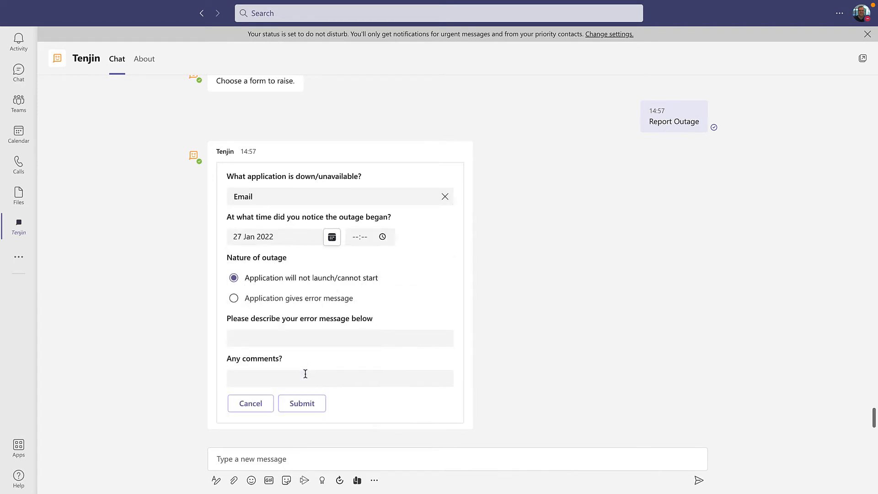
{"action": "left_click", "coordinate": [333, 239]}
{"action": "left_click", "coordinate": [357, 360]}
{"action": "left_click", "coordinate": [382, 236]}
{"action": "left_click", "coordinate": [361, 318]}
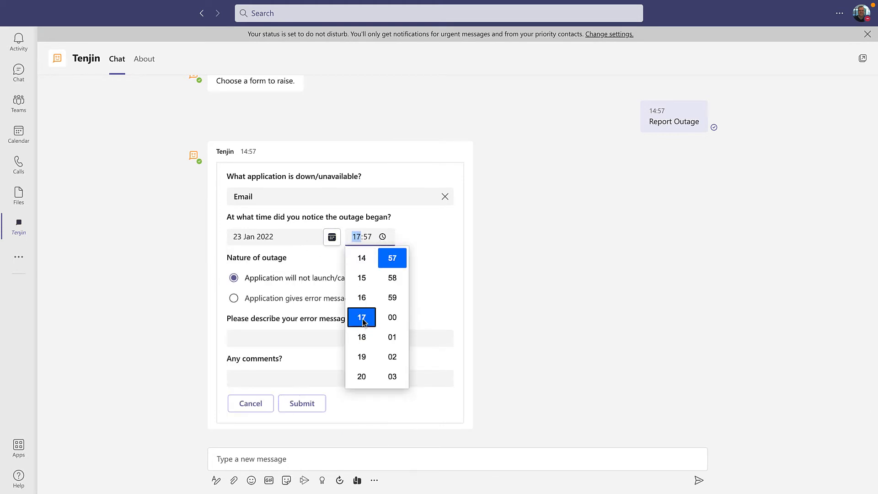
{"action": "left_click", "coordinate": [393, 318]}
{"action": "left_click", "coordinate": [437, 260]}
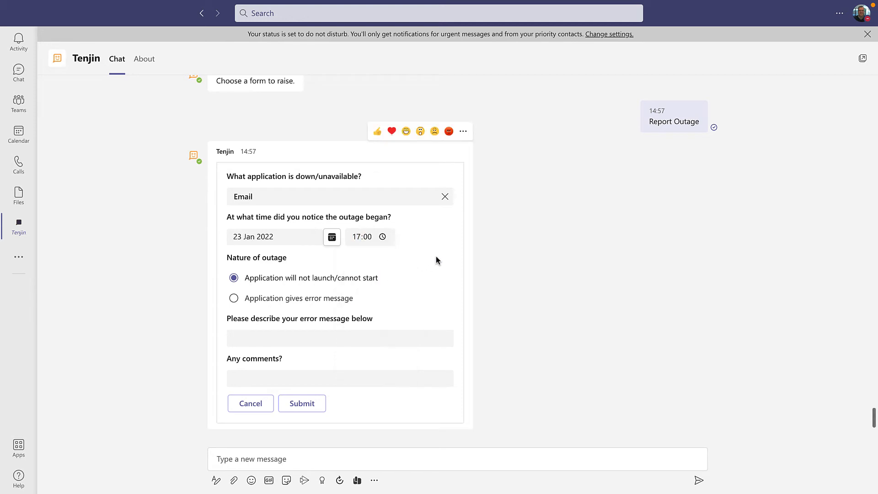
Enter the comment "Outlook wont start" and submit the outage form
{"action": "left_click", "coordinate": [300, 338]}
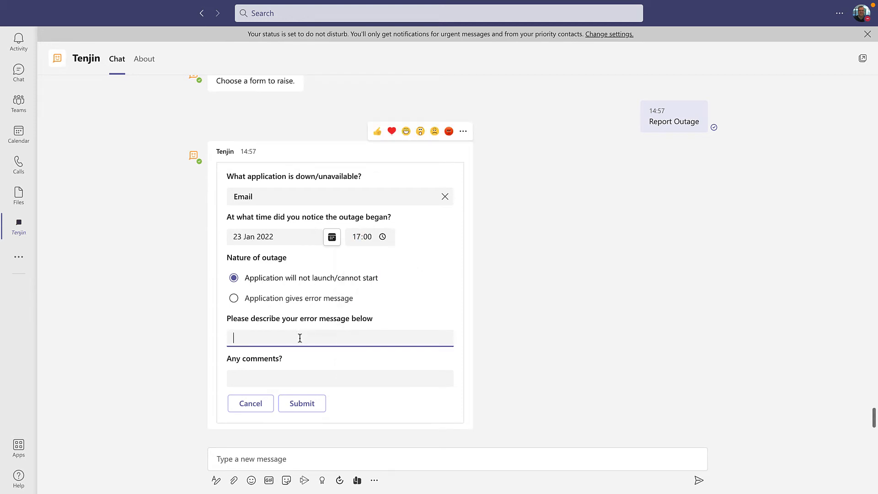
{"action": "left_click", "coordinate": [282, 377]}
{"action": "type", "text": "Outlook "}
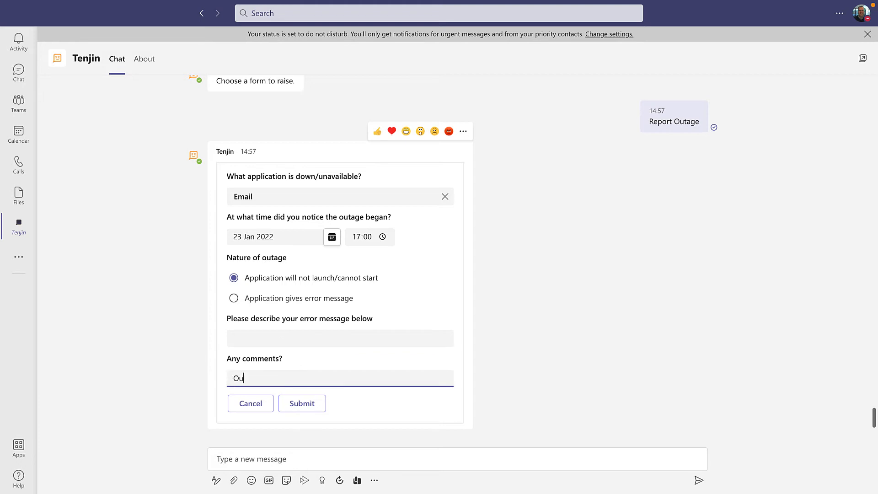
{"action": "type", "text": "wont start"}
{"action": "left_click", "coordinate": [315, 400]}
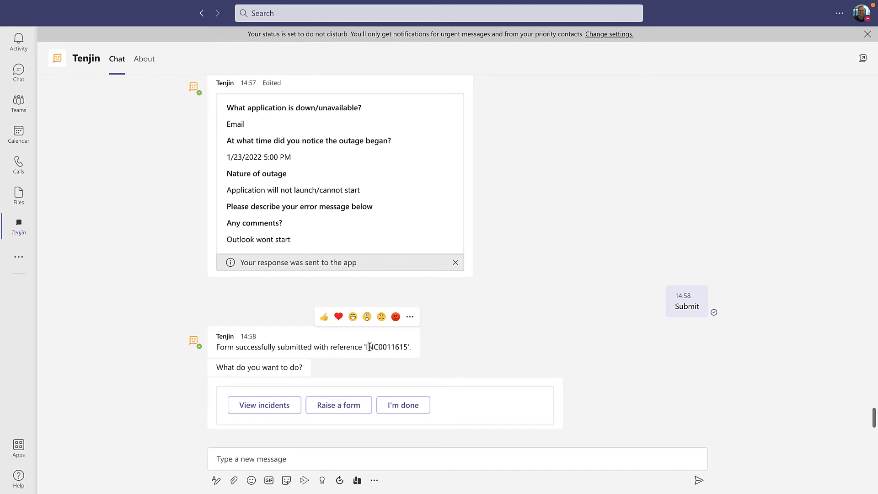
{"action": "left_click", "coordinate": [263, 405]}
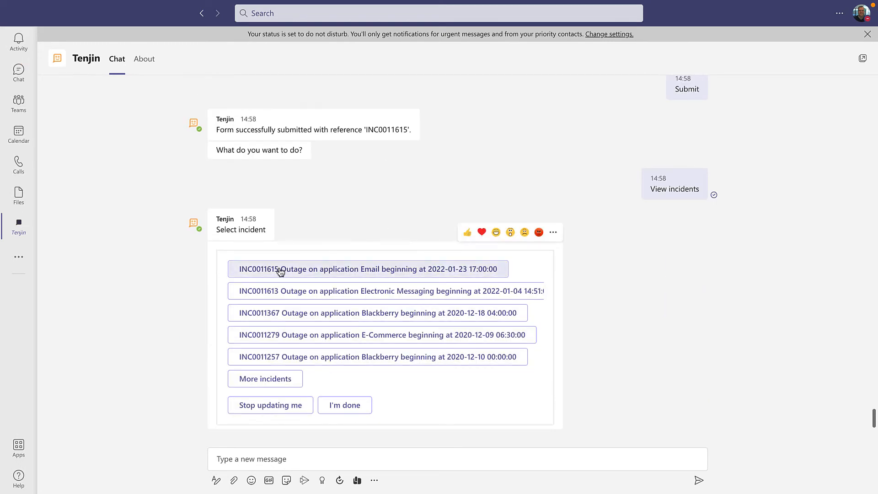
{"action": "left_click", "coordinate": [322, 269]}
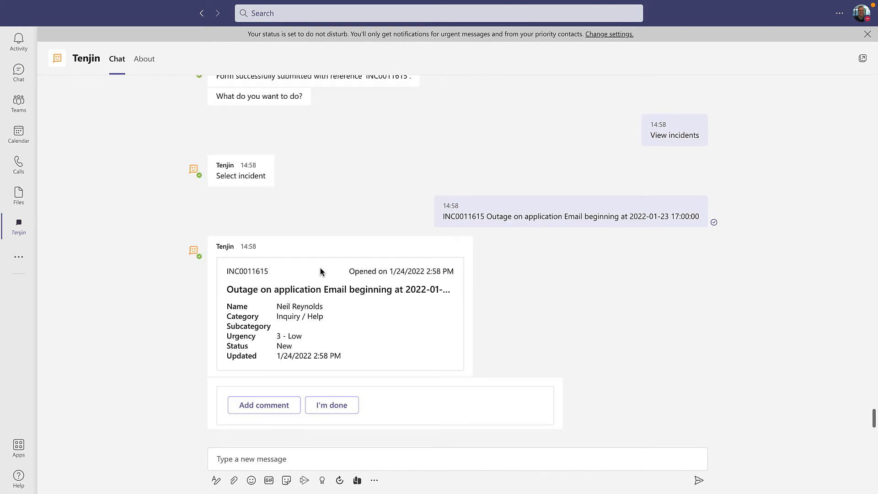
{"action": "left_click", "coordinate": [345, 409]}
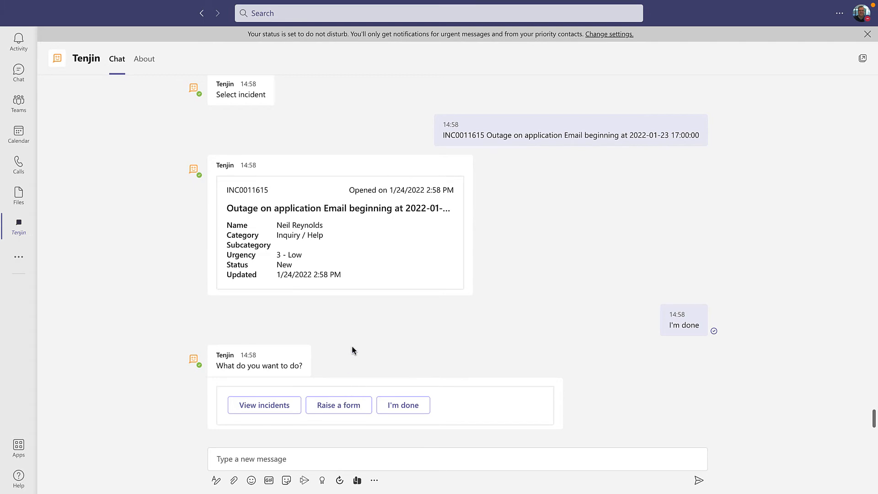
Switch to the Tenjin administration site in the browser and open the My First KB knowledge base in the Tenjin assistant's QnA skill
{"action": "key", "text": "ctrl+Left"}
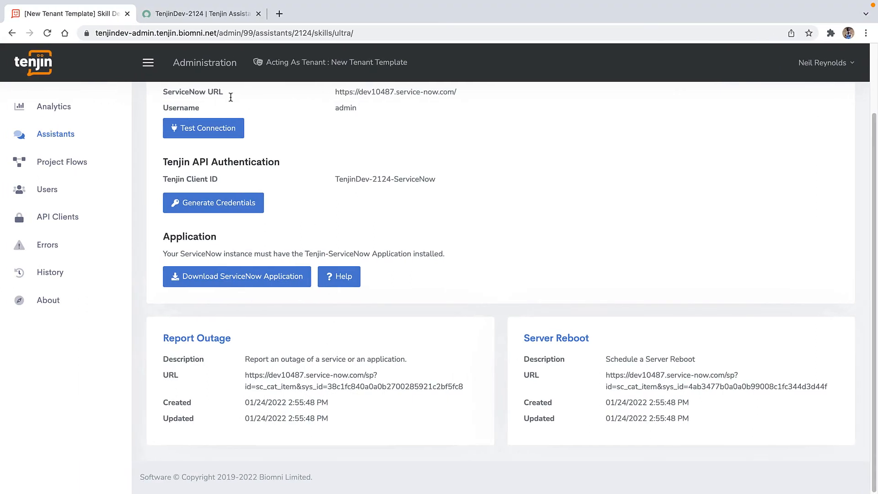
{"action": "left_click", "coordinate": [63, 136]}
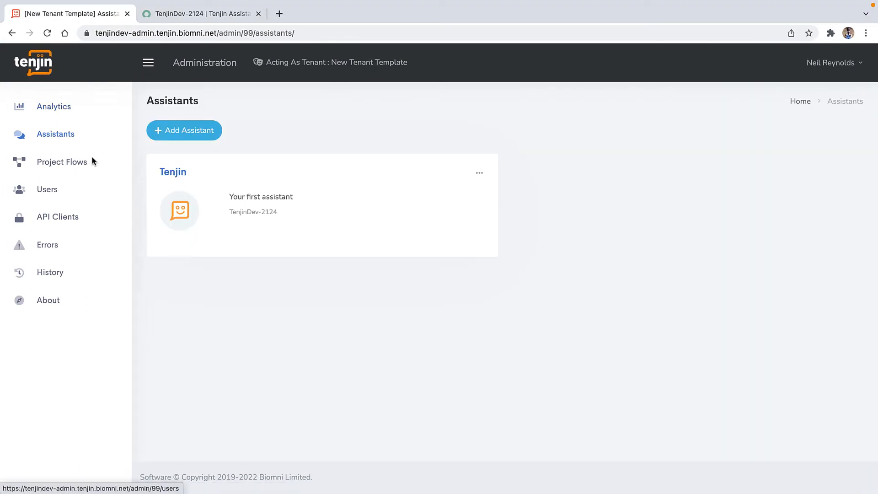
{"action": "left_click", "coordinate": [173, 177]}
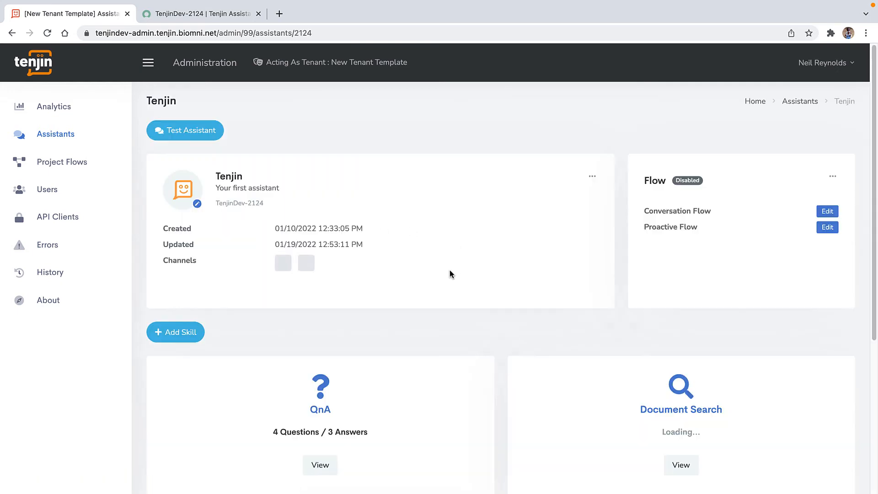
{"action": "scroll", "coordinate": [392, 279], "scroll_direction": "down", "scroll_amount": 3}
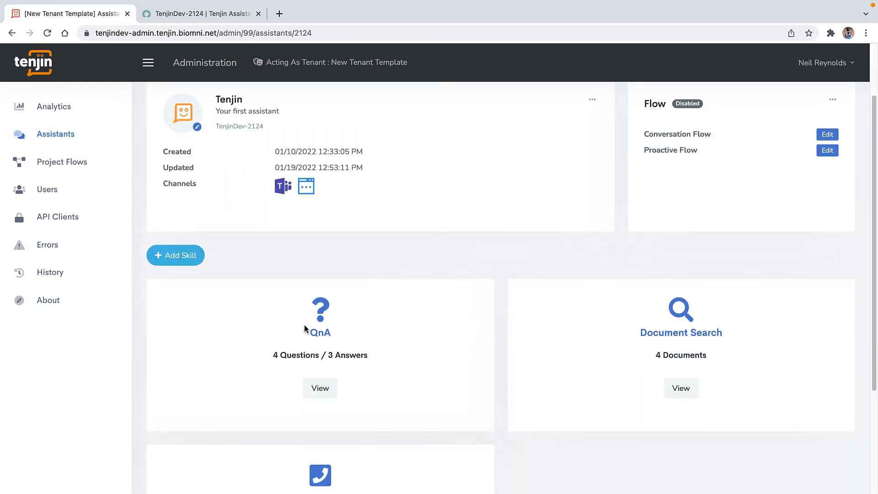
{"action": "left_click", "coordinate": [328, 390]}
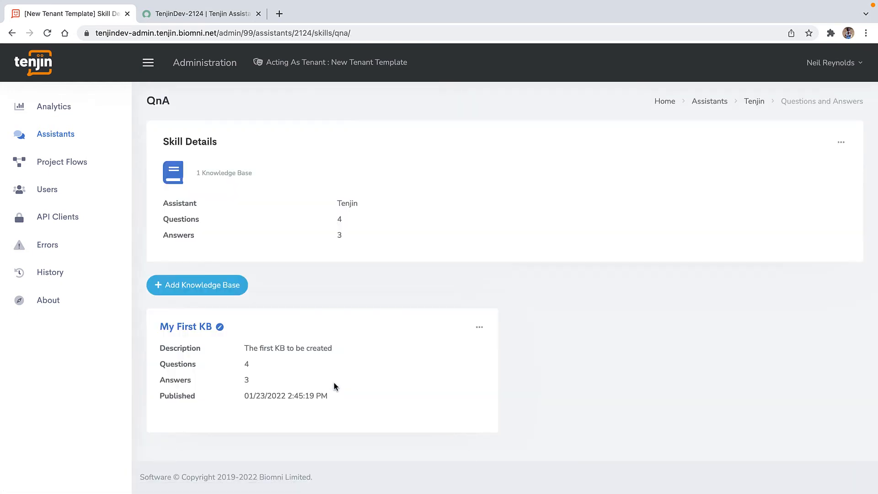
{"action": "left_click", "coordinate": [203, 327]}
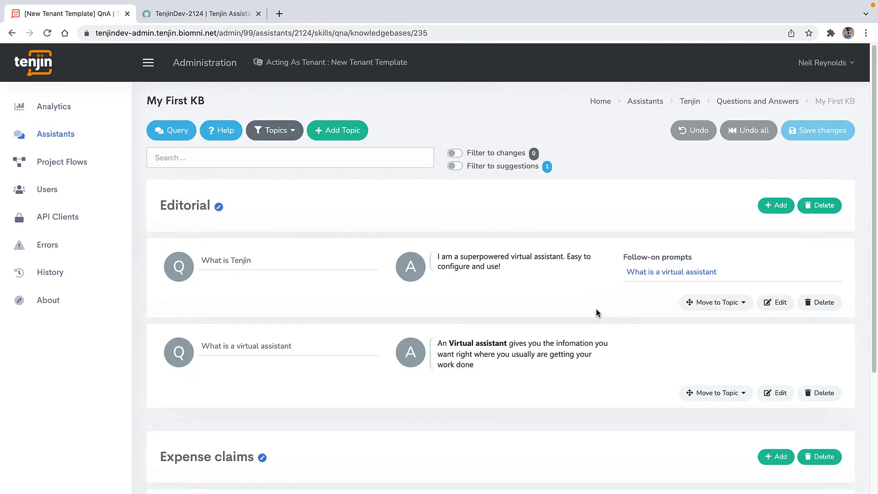
Add the question "my application isnt working" to the Editorial topic with the answer "Please report the application failure using the form below"
{"action": "left_click", "coordinate": [779, 207]}
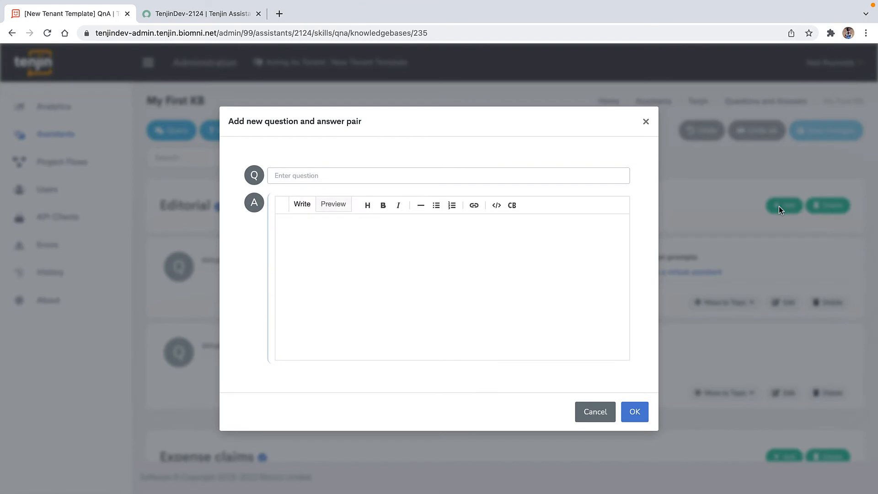
{"action": "type", "text": "my"}
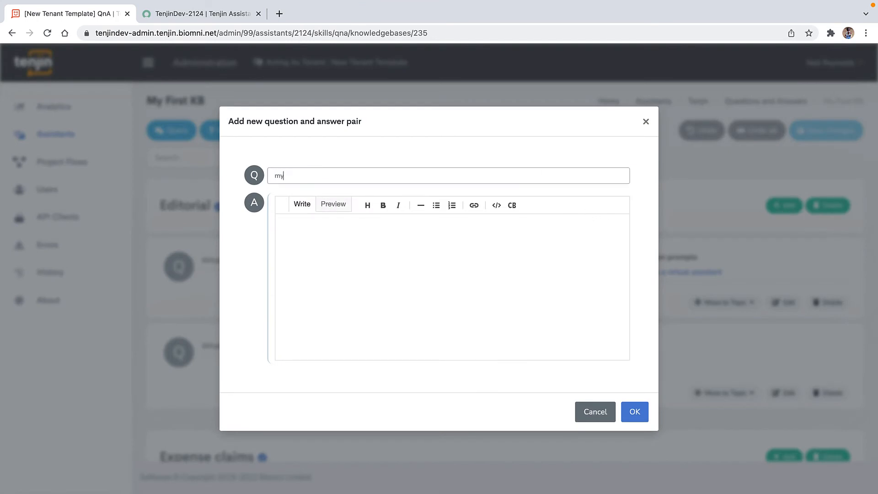
{"action": "type", "text": " application isnt working"}
{"action": "left_click", "coordinate": [437, 228]}
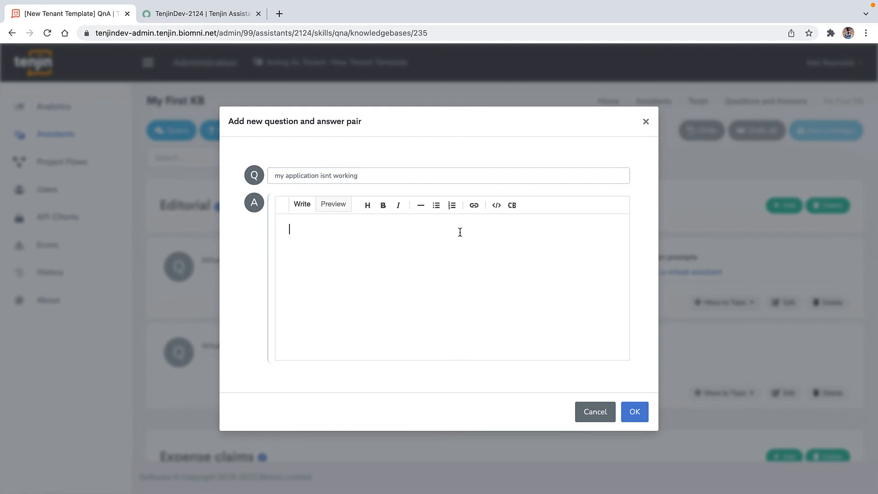
{"action": "type", "text": "Please report the application failire"}
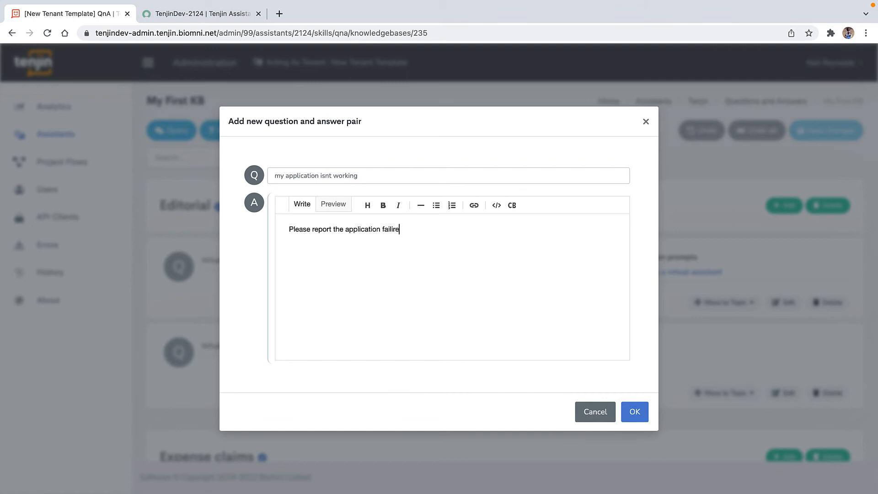
{"action": "key", "text": "BackSpace"}
{"action": "key", "text": "BackSpace"}
{"action": "key", "text": "BackSpace"}
{"action": "type", "text": "ure using the form below"}
{"action": "left_click", "coordinate": [634, 413]}
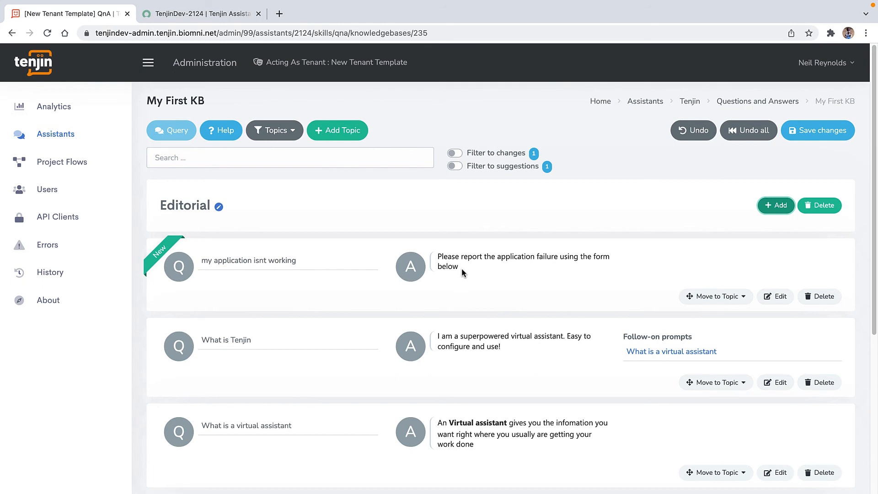
Edit the new question and answer pair to include an action link to the Report Outage ServiceNow form
{"action": "left_click", "coordinate": [778, 297]}
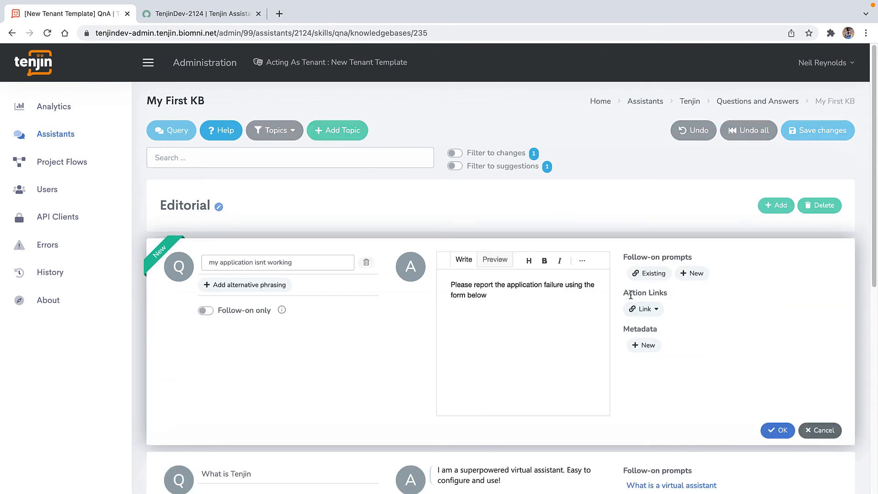
{"action": "left_click_drag", "start_coordinate": [669, 293], "coordinate": [624, 294]}
{"action": "left_click", "coordinate": [678, 313]}
{"action": "left_click", "coordinate": [657, 311]}
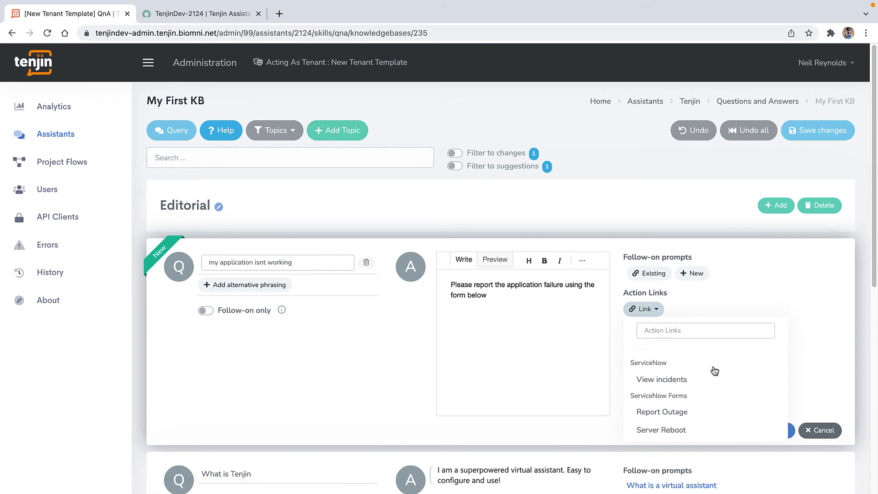
{"action": "left_click", "coordinate": [674, 415]}
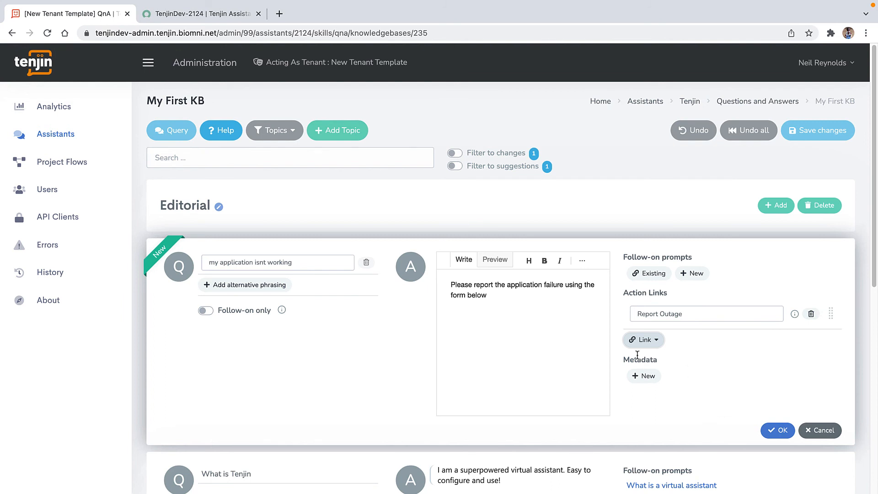
Reword the answer to read "Please report the application failure using the Report Outage button below"
{"action": "left_click", "coordinate": [488, 296]}
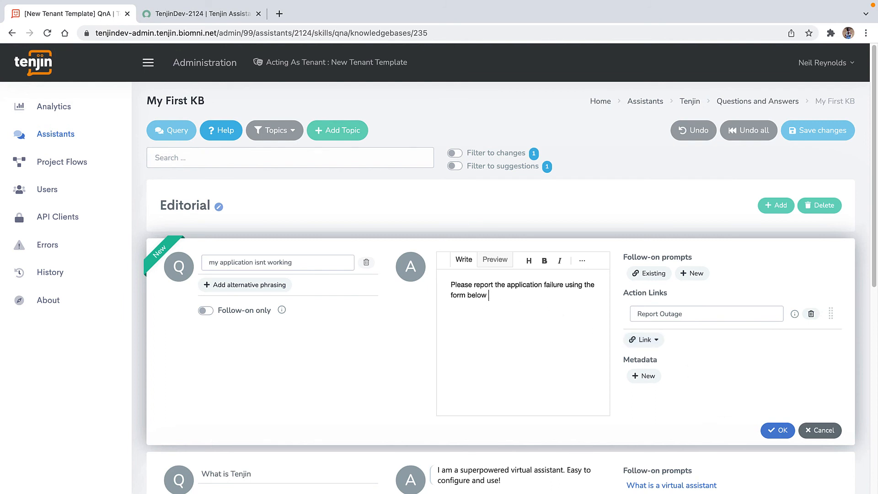
{"action": "type", "text": "- click the report Outage button"}
{"action": "left_click_drag", "start_coordinate": [510, 295], "coordinate": [585, 284]}
{"action": "key", "text": "BackSpace"}
{"action": "left_click", "coordinate": [538, 296]}
{"action": "type", "text": "below"}
{"action": "left_click", "coordinate": [457, 296]}
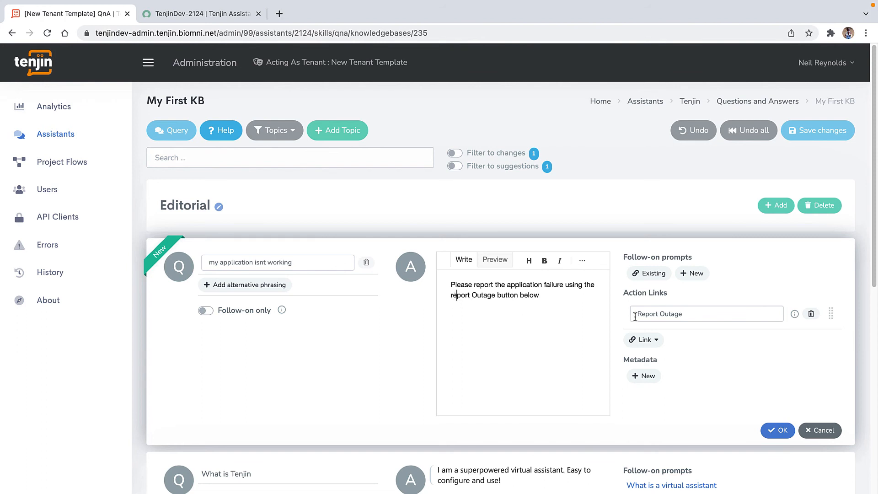
{"action": "key", "text": "BackSpace"}
{"action": "type", "text": "R"}
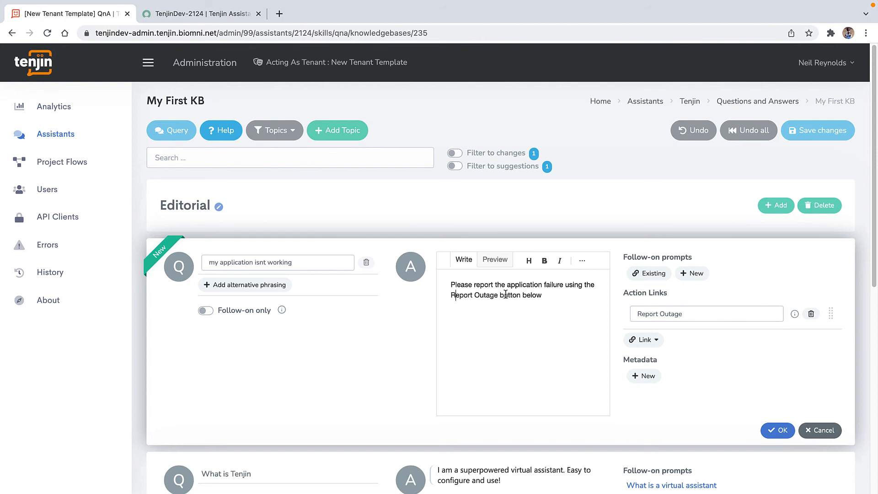
Apply bold formatting to the words "Report Outage" in the answer text
{"action": "left_click_drag", "start_coordinate": [500, 295], "coordinate": [450, 296]}
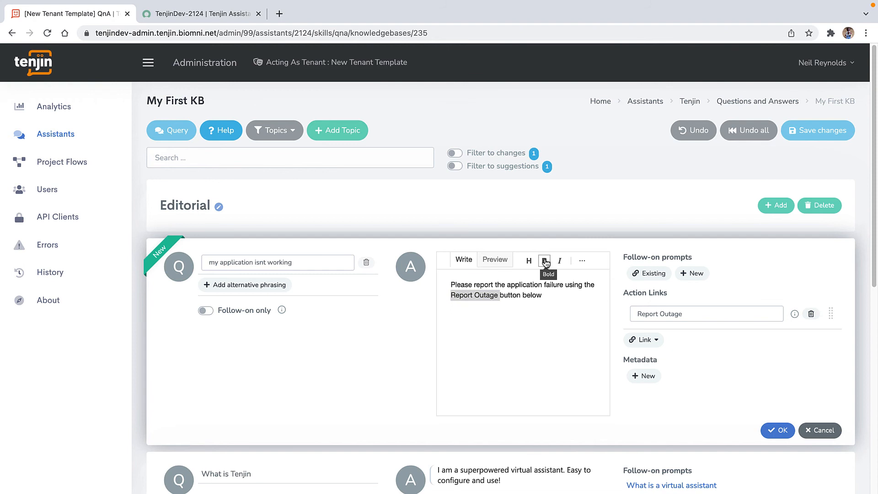
{"action": "left_click", "coordinate": [544, 262]}
{"action": "left_click", "coordinate": [564, 292]}
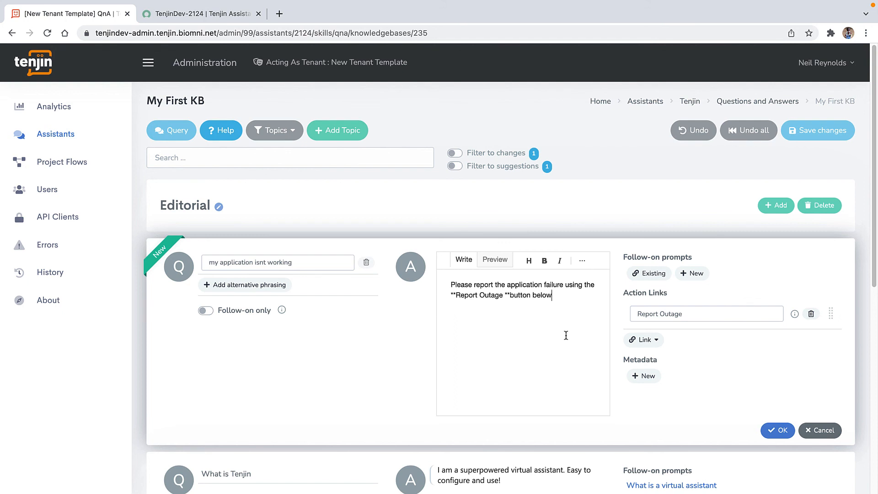
Add the alternative phrasing "I want to report an outage", accept the edited pair and save the knowledge base changes
{"action": "left_click", "coordinate": [256, 290]}
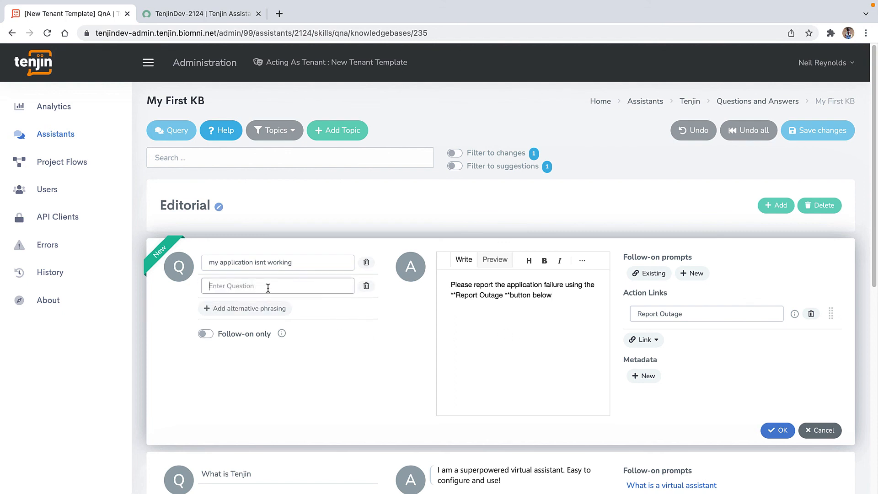
{"action": "type", "text": "I want to report an outage"}
{"action": "left_click", "coordinate": [208, 309]}
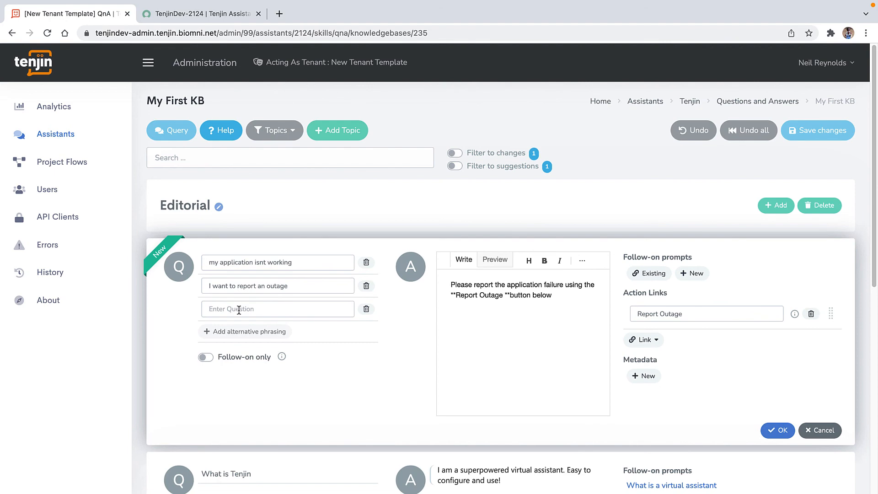
{"action": "scroll", "coordinate": [238, 311], "scroll_direction": "down", "scroll_amount": 8}
{"action": "scroll", "coordinate": [244, 310], "scroll_direction": "up", "scroll_amount": 8}
{"action": "left_click", "coordinate": [366, 309]}
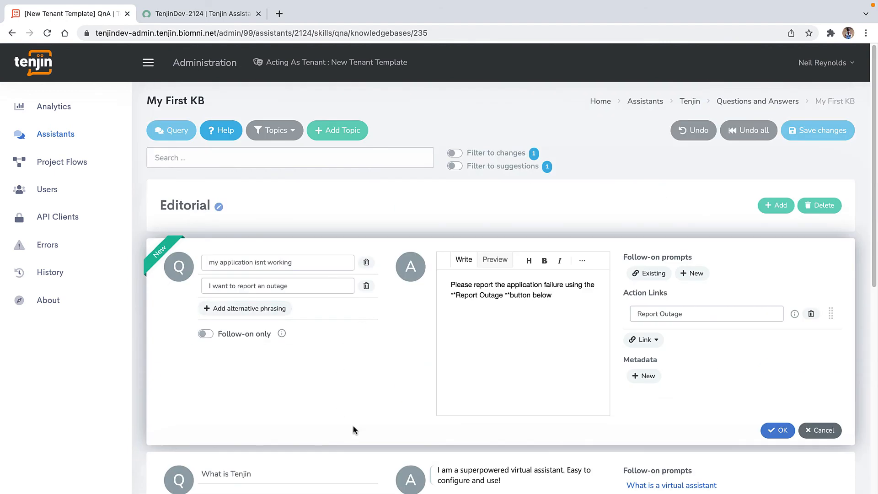
{"action": "left_click", "coordinate": [778, 429]}
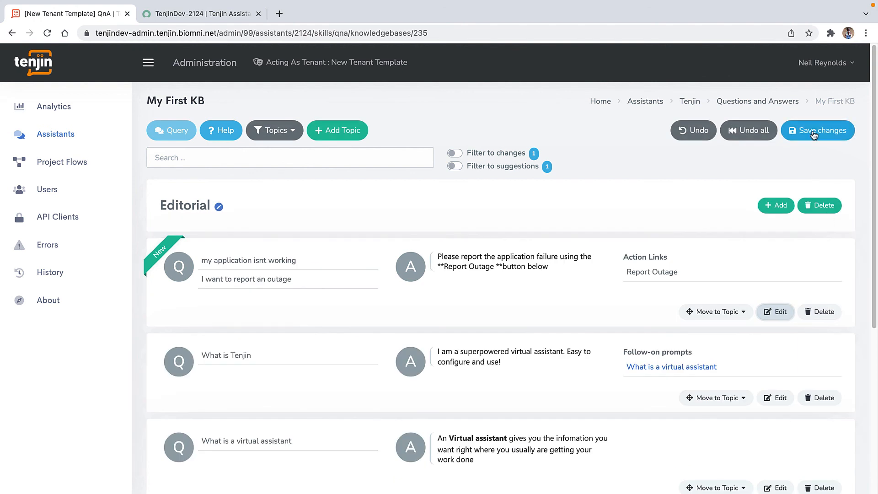
{"action": "left_click", "coordinate": [812, 131]}
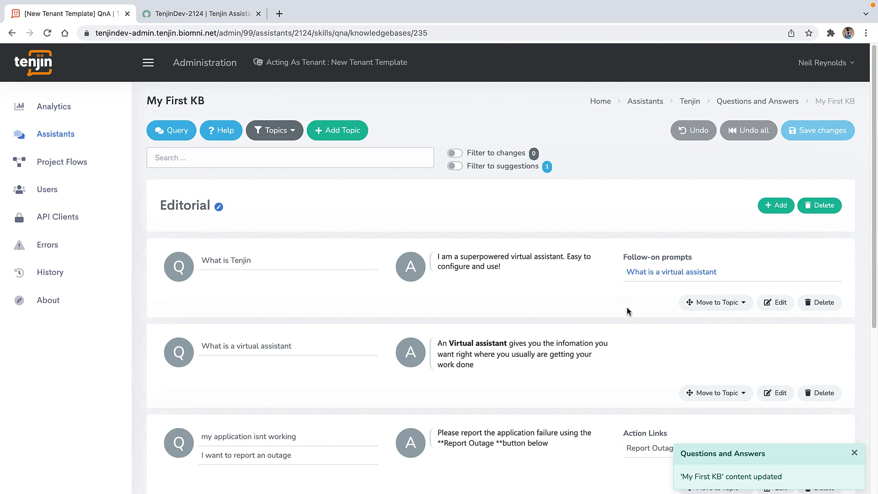
Switch to Microsoft Teams, finish the ServiceNow conversation and send Tenjin the message "i want to report a software outage"
{"action": "key", "text": "ctrl+Right"}
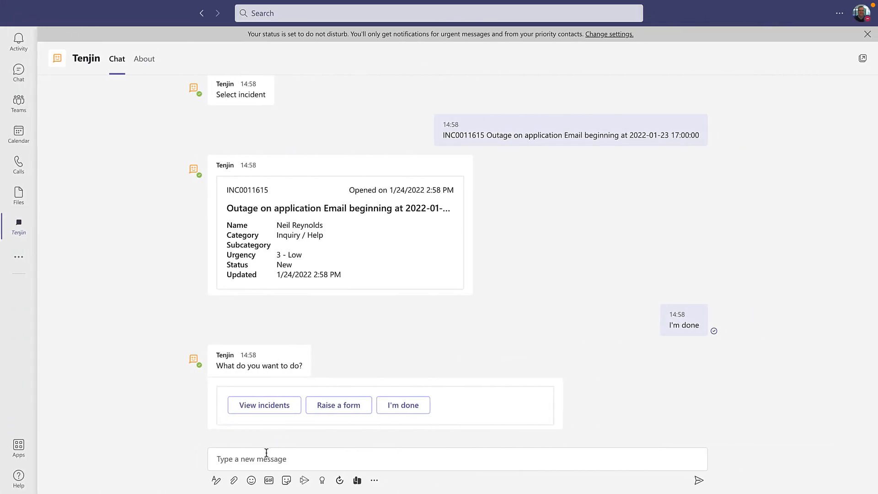
{"action": "left_click", "coordinate": [403, 405]}
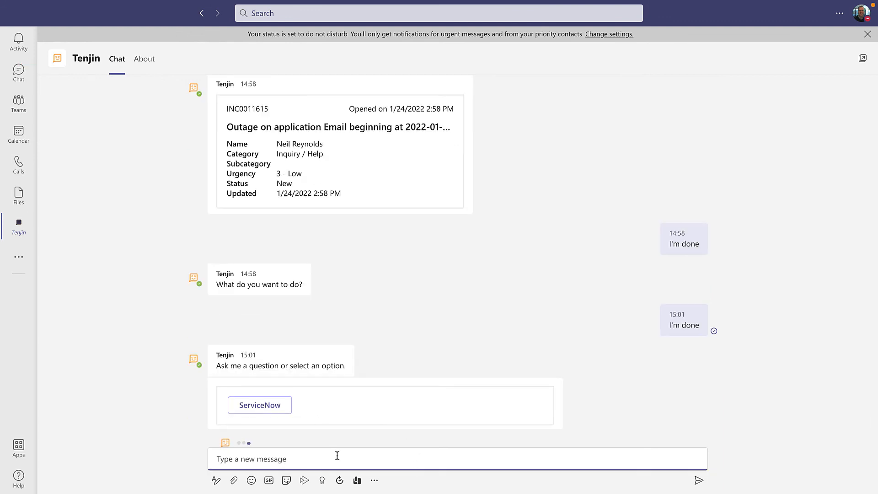
{"action": "type", "text": "i want to rep"}
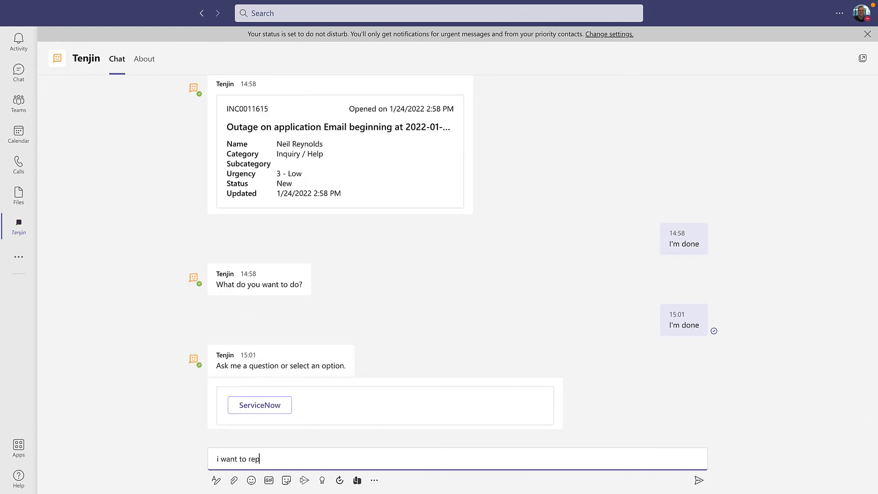
{"action": "type", "text": "ort a software outage"}
{"action": "key", "text": "Return"}
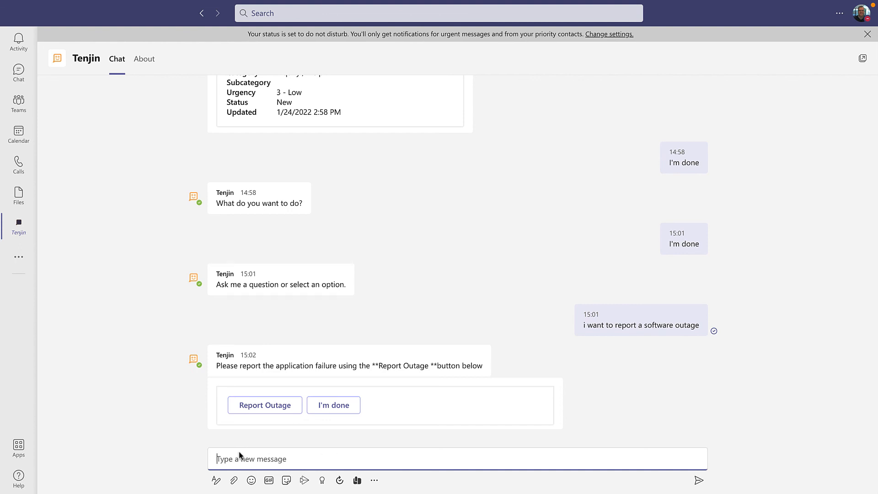
View the Report Outage form offered in Tenjin's reply, cancel it and switch back to the Tenjin administration site
{"action": "left_click", "coordinate": [254, 407]}
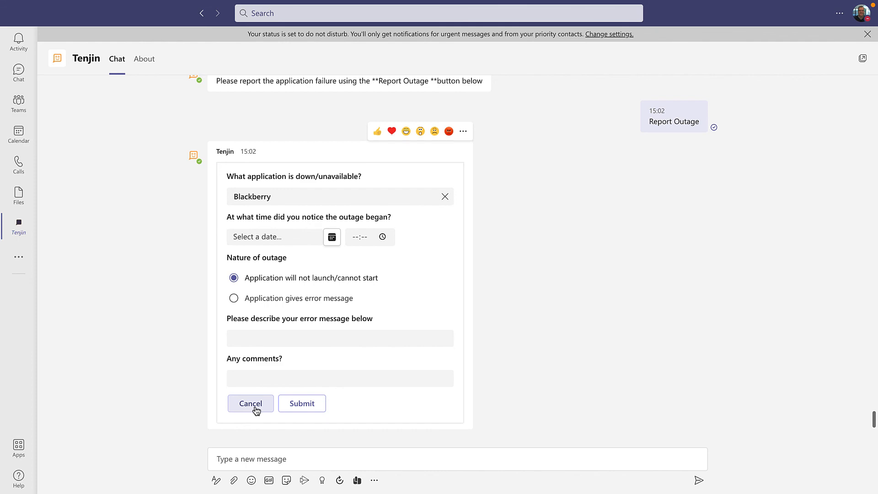
{"action": "left_click", "coordinate": [254, 405]}
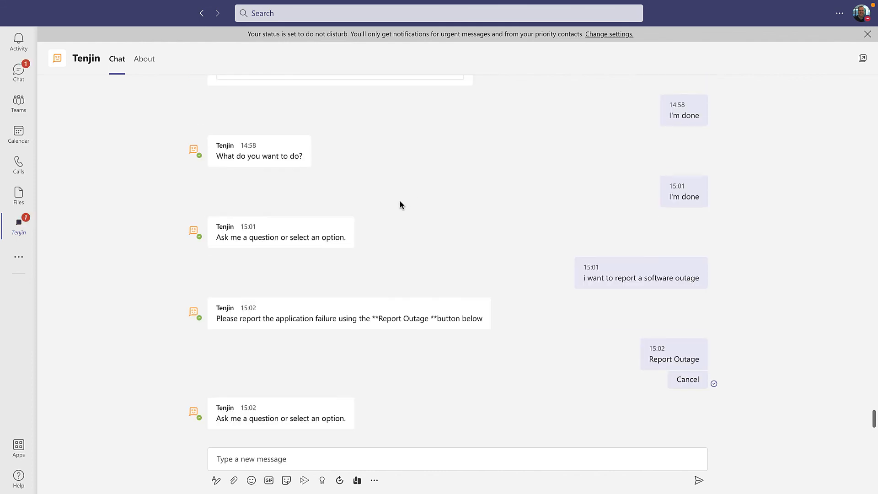
{"action": "key", "text": "ctrl+Left"}
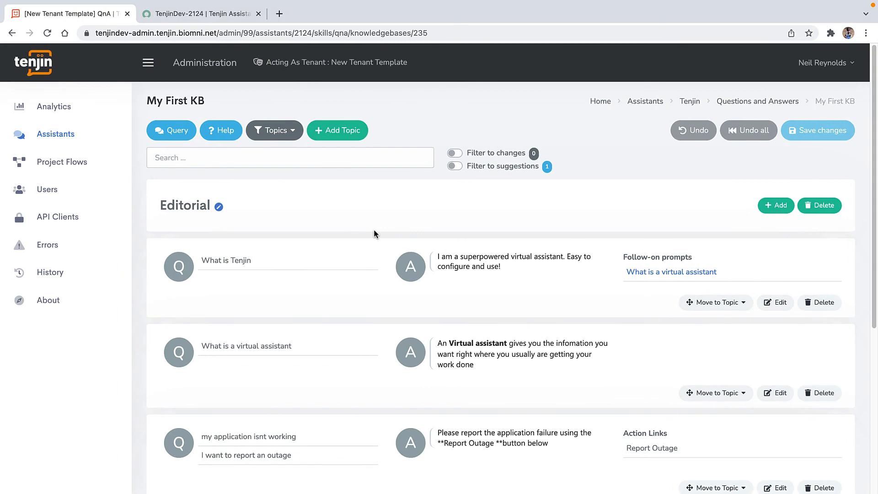